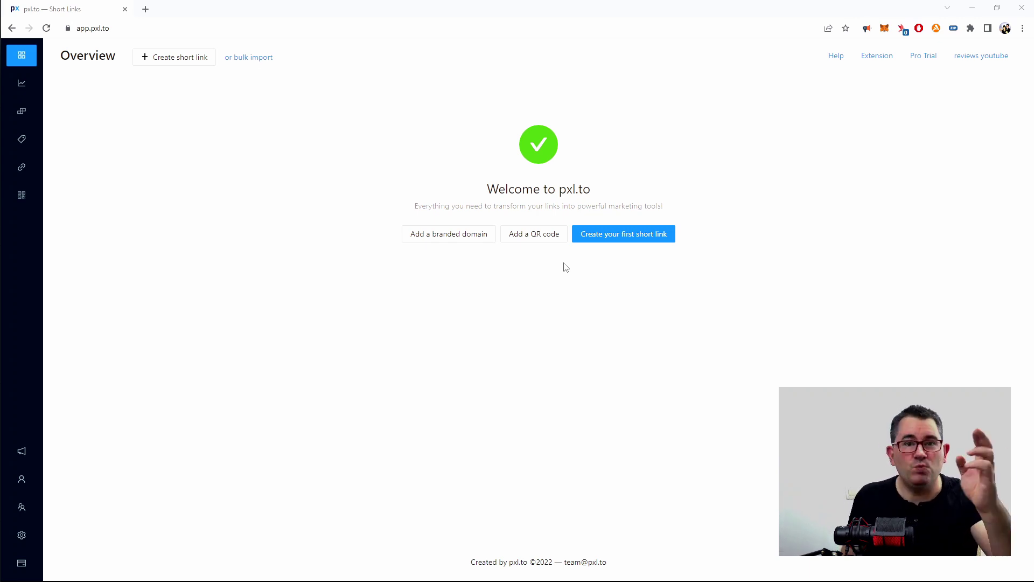
# - Open the branded domains page and read its custom domains help article, including the root domain and subdomain connection instructions
pyautogui.click(447, 241)
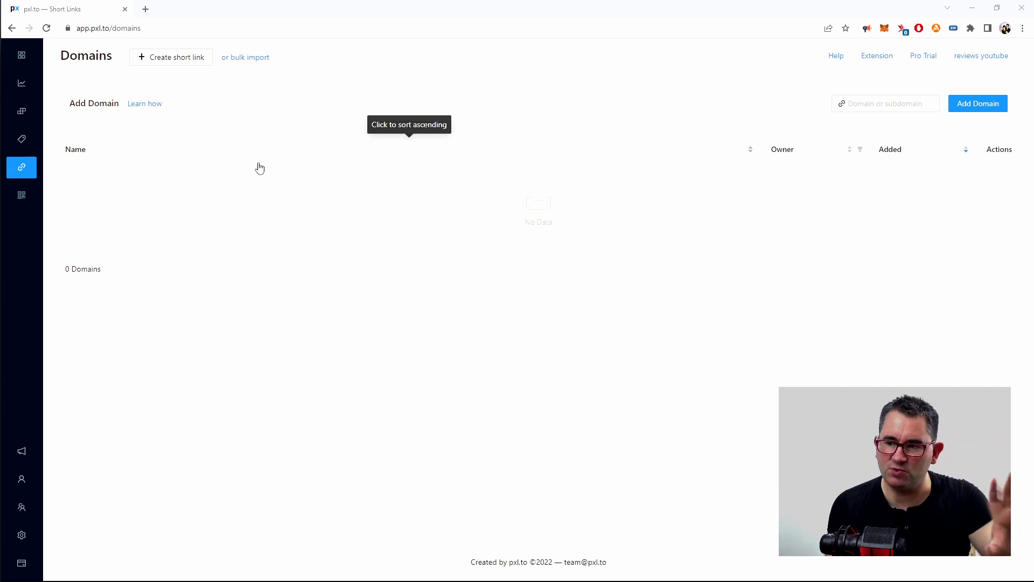
pyautogui.click(151, 107)
pyautogui.rightClick(150, 106)
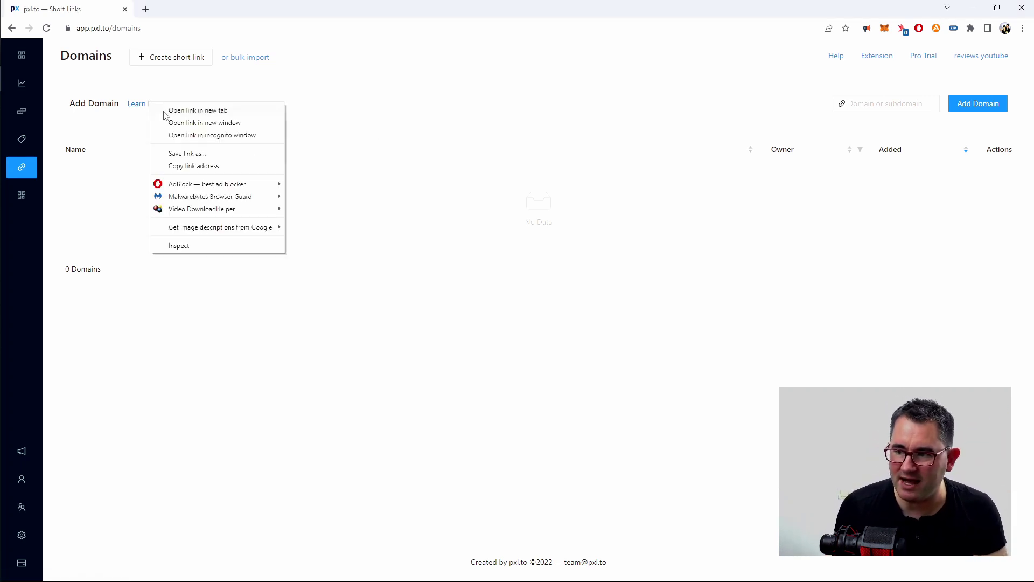
pyautogui.click(164, 109)
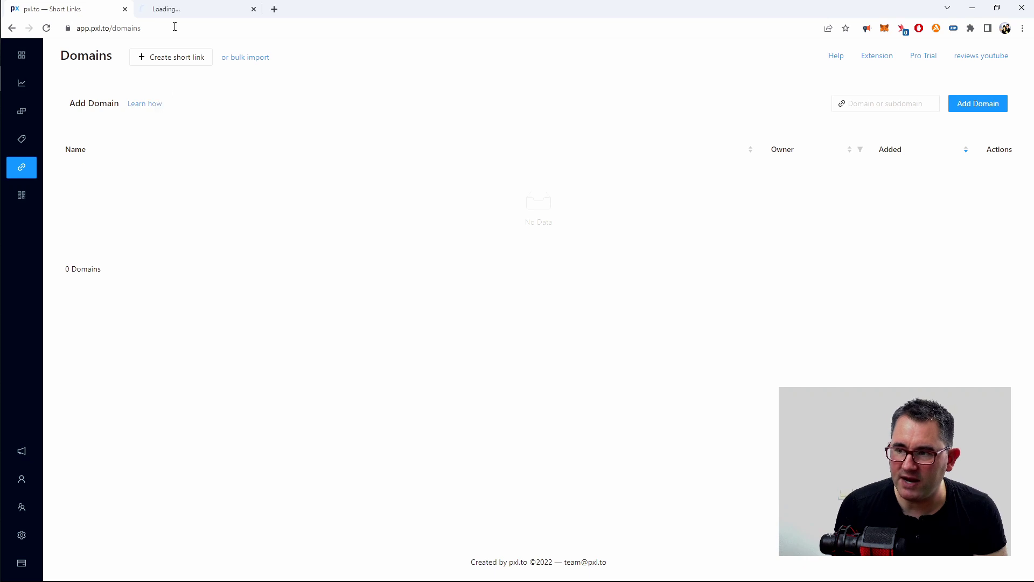
pyautogui.click(198, 9)
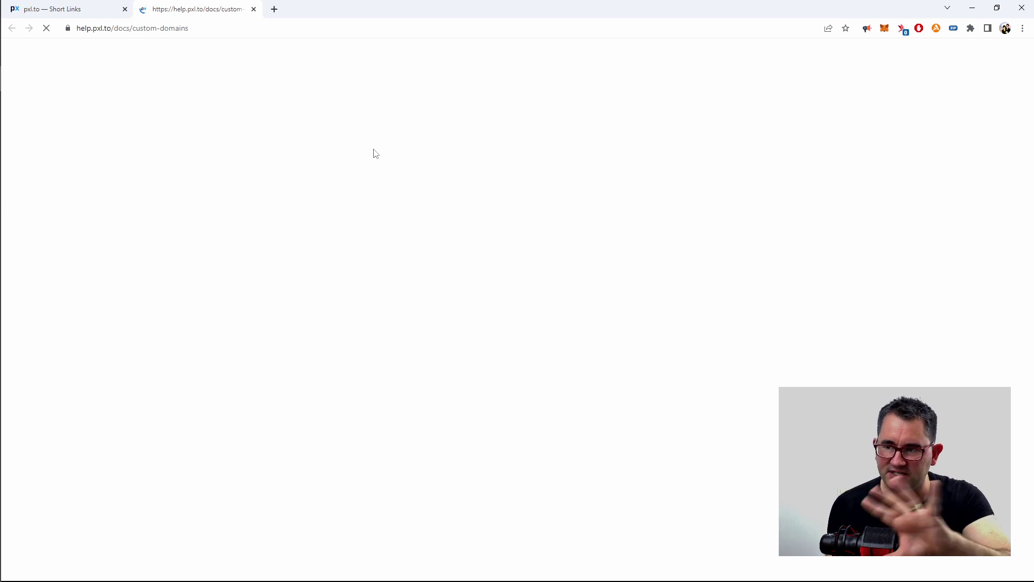
pyautogui.click(95, 12)
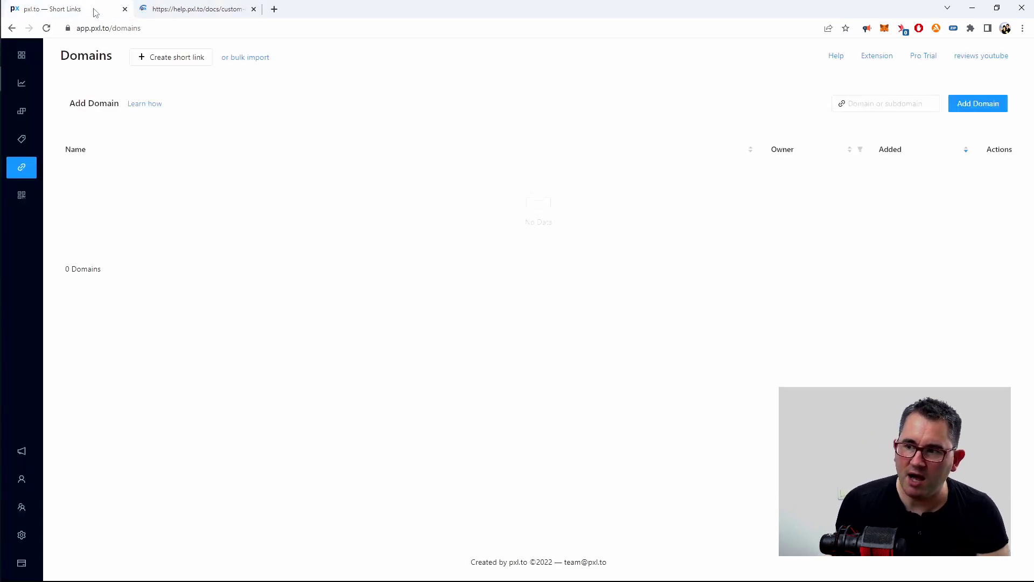
pyautogui.click(211, 10)
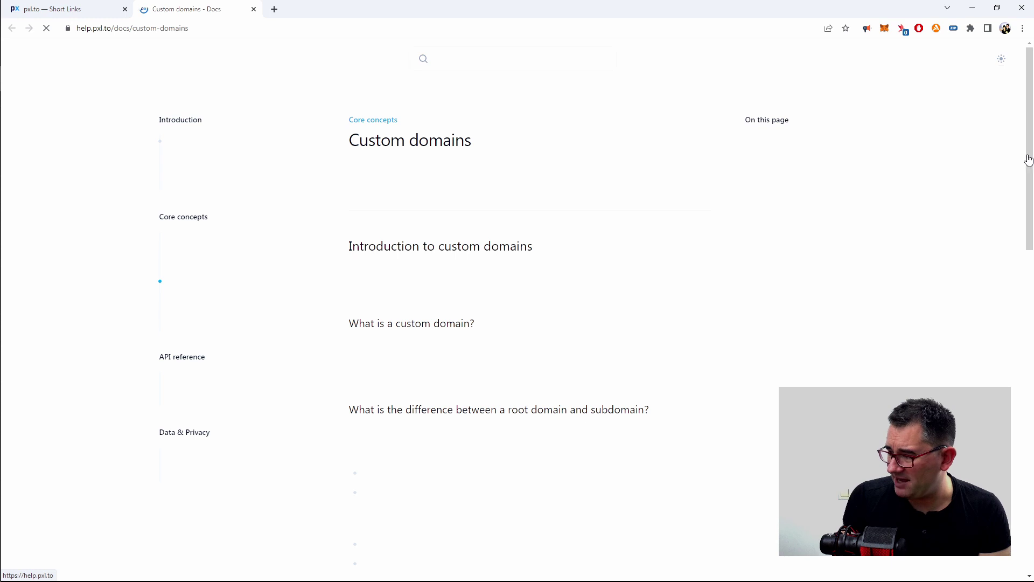
pyautogui.moveTo(1028, 158); pyautogui.dragTo(1029, 182)
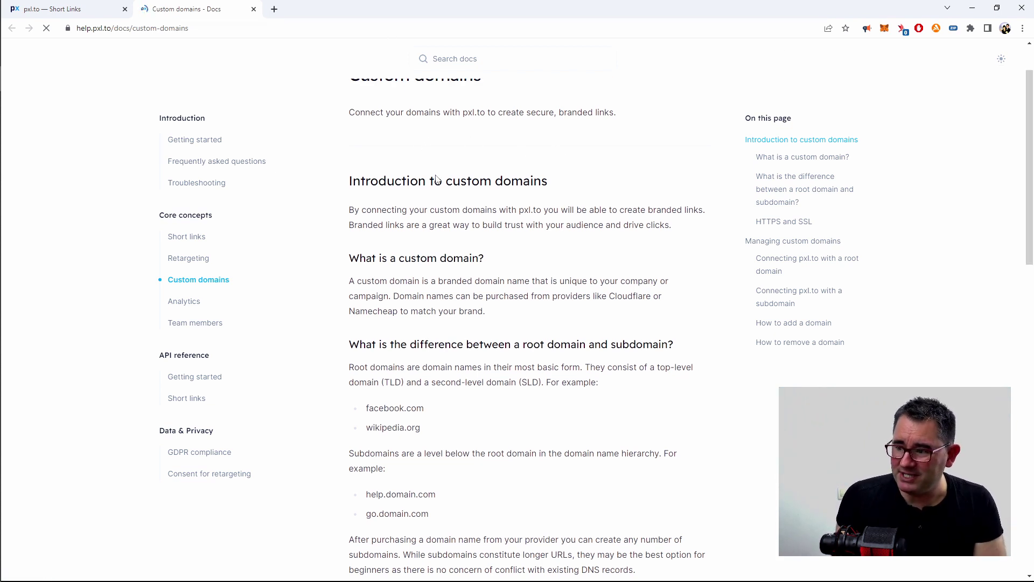
pyautogui.moveTo(1028, 176); pyautogui.dragTo(1031, 406)
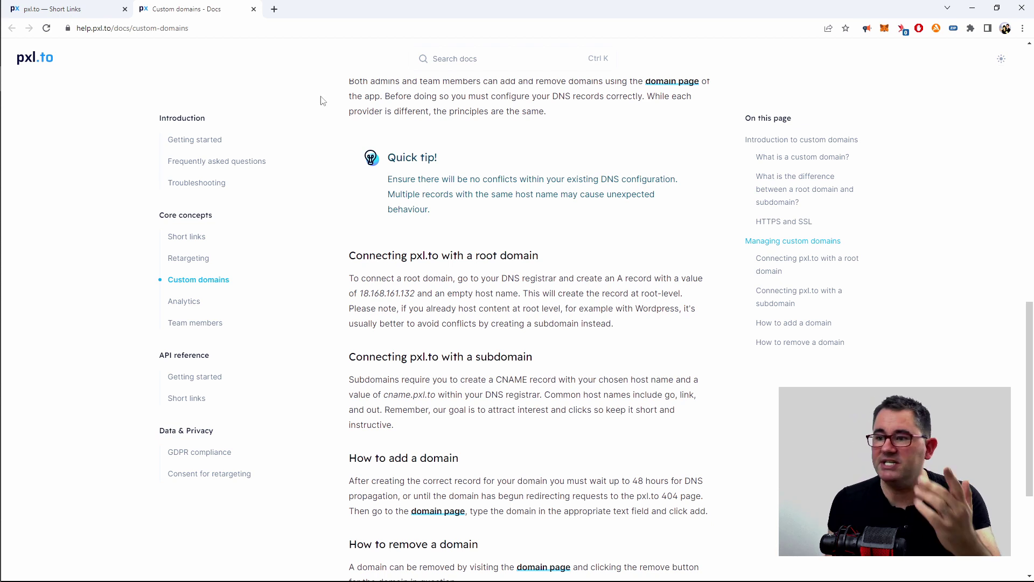
pyautogui.click(255, 10)
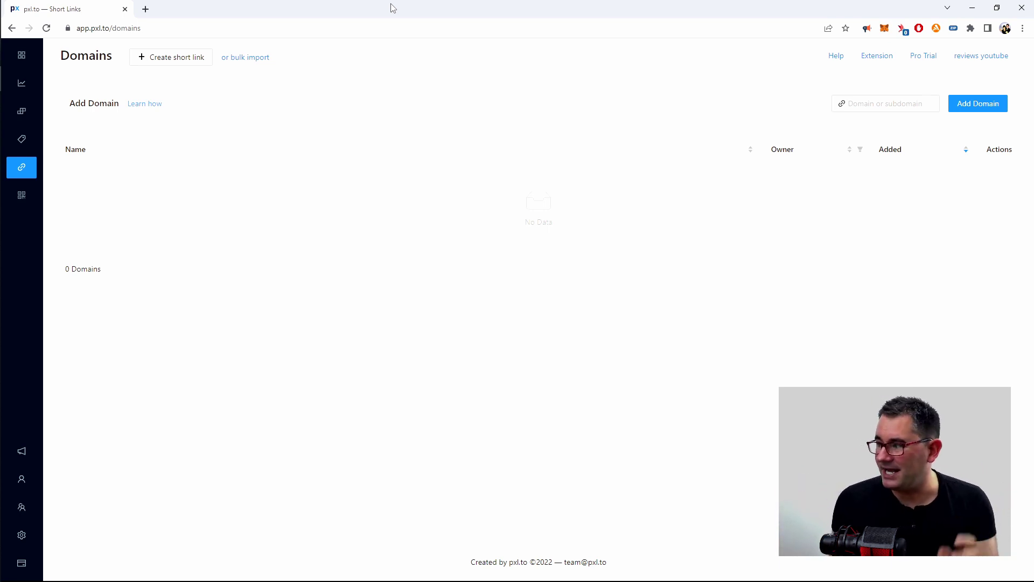
pyautogui.click(24, 58)
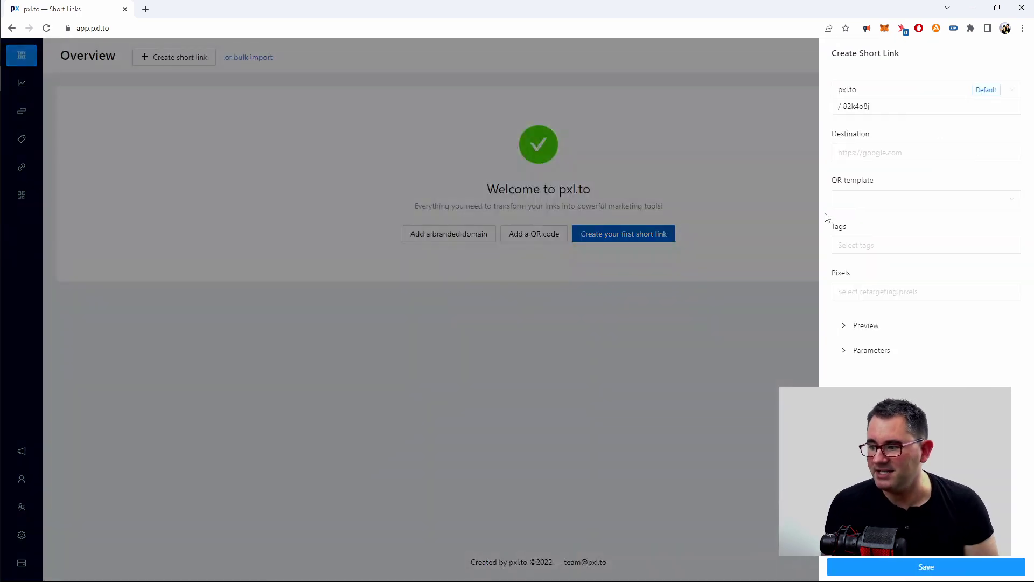
pyautogui.click(876, 106)
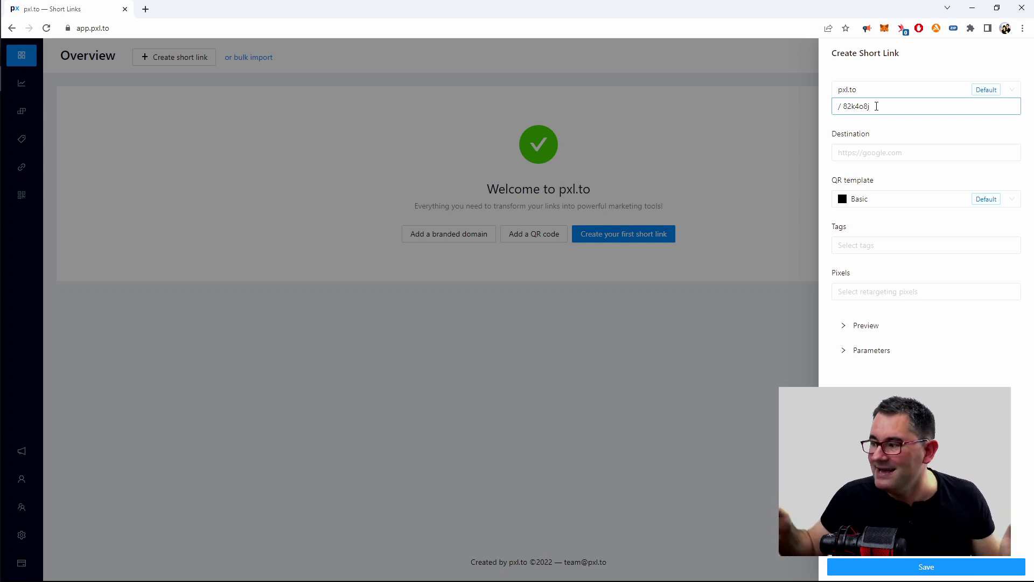
pyautogui.click(878, 153)
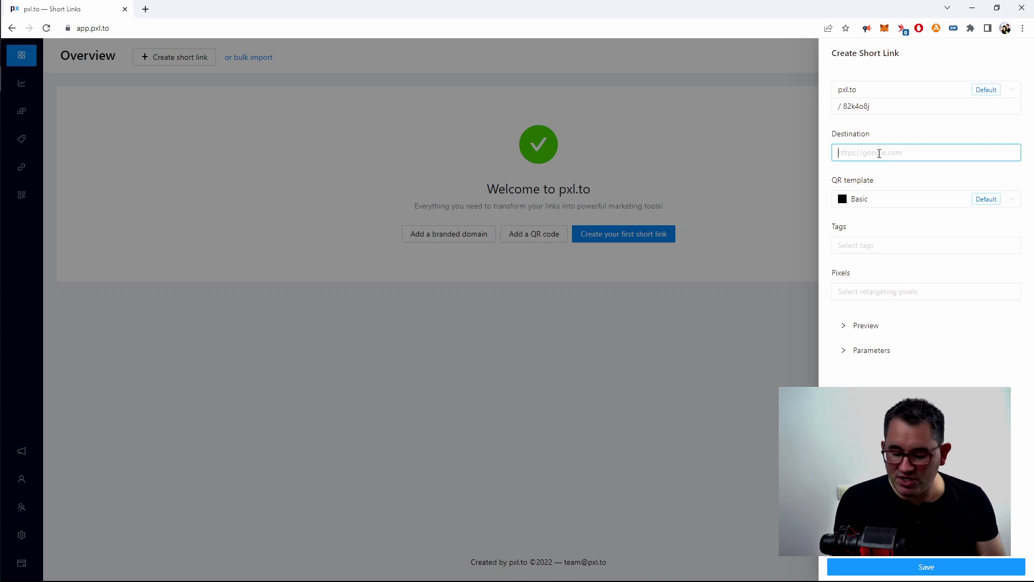
pyautogui.write('www.f')
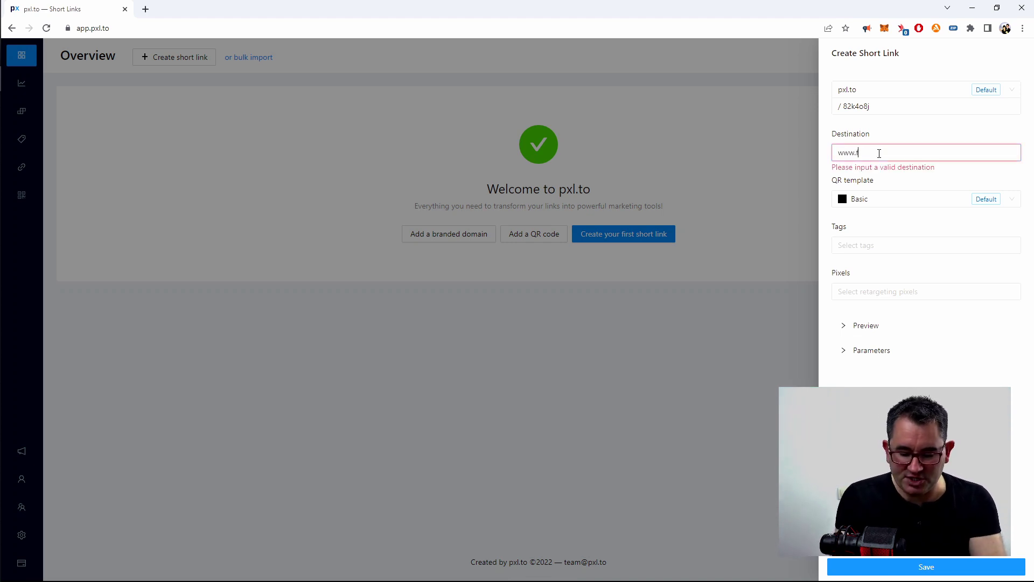
pyautogui.write('acebook.com')
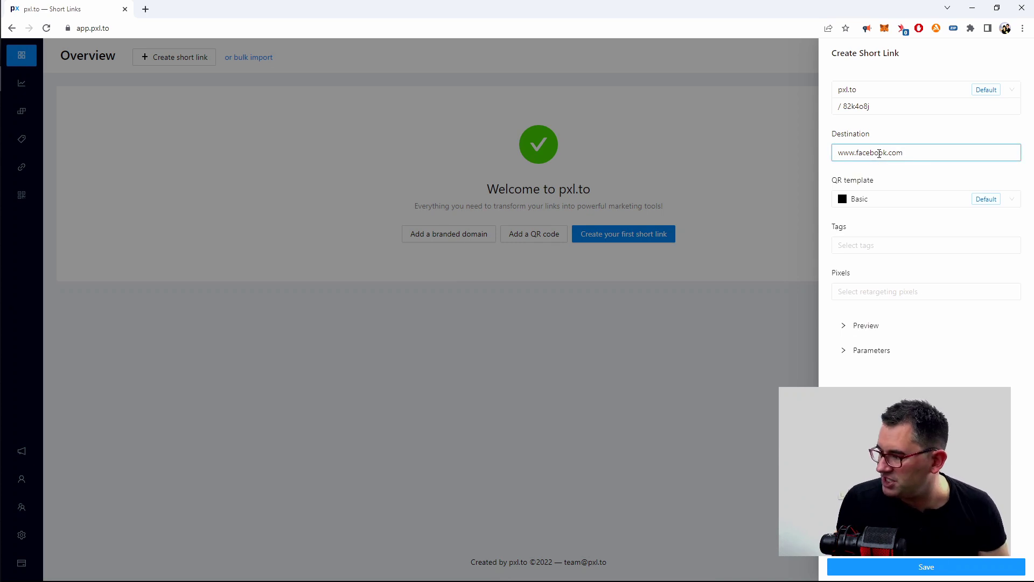
# - Keep the Basic QR template for the short link and assign it the youtube tag
pyautogui.click(867, 198)
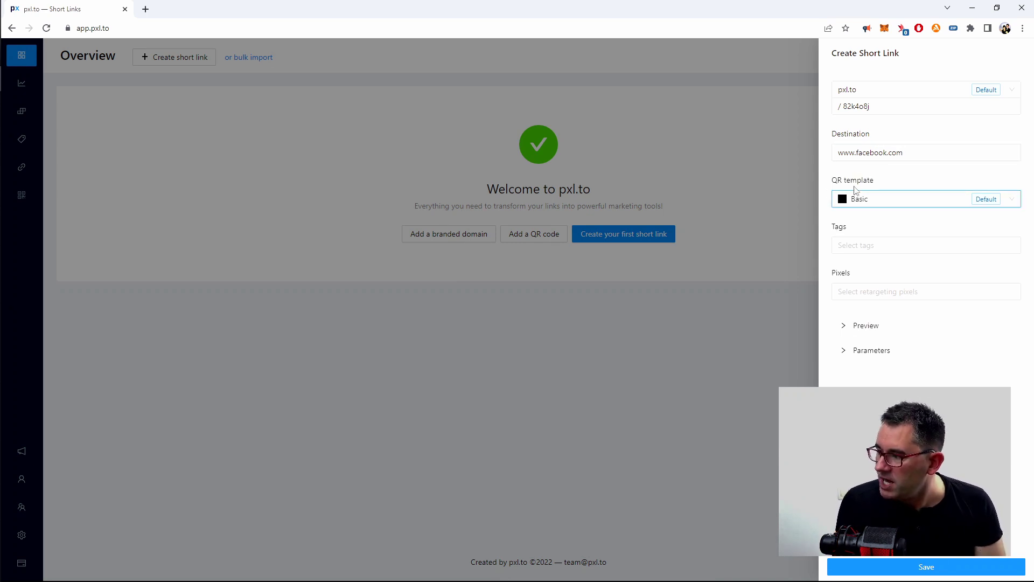
pyautogui.click(1016, 202)
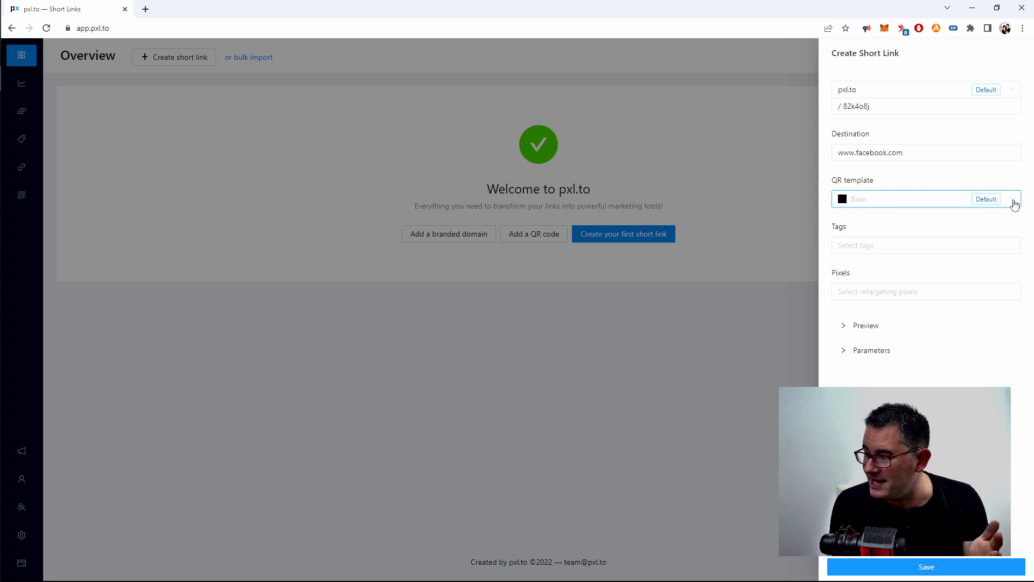
pyautogui.click(1006, 194)
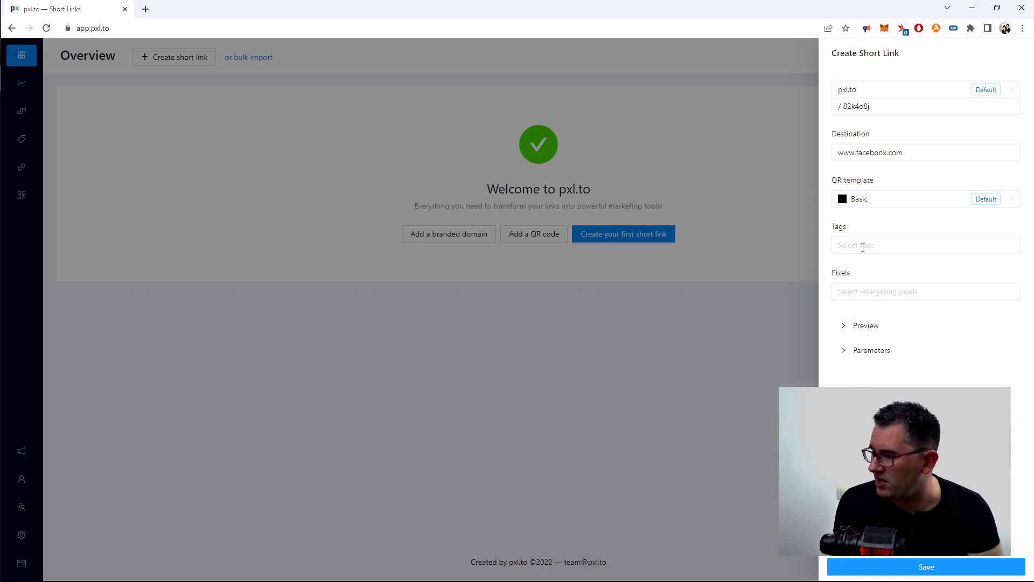
pyautogui.click(886, 249)
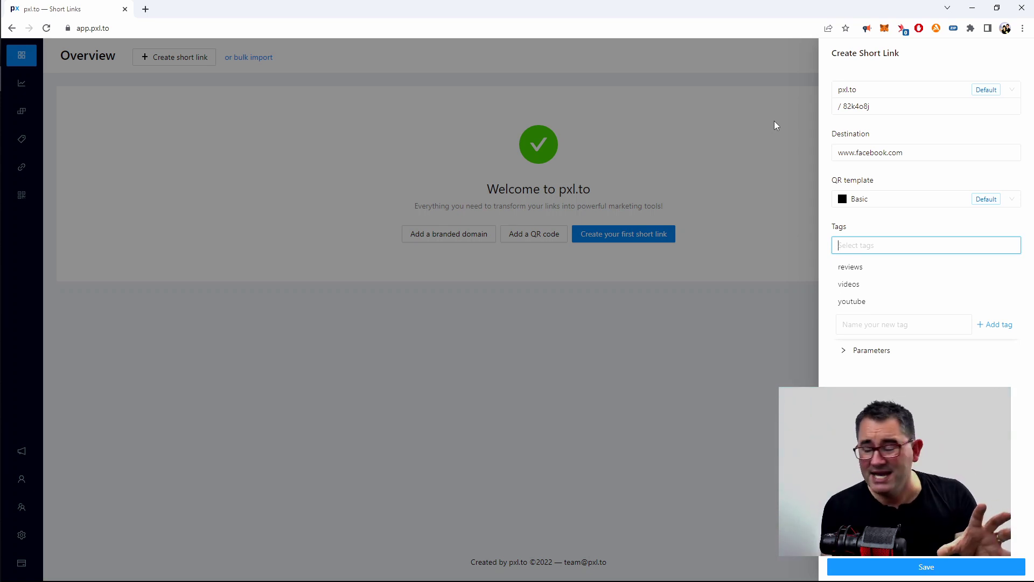
pyautogui.click(857, 305)
pyautogui.click(915, 223)
# - Check the available retargeting pixels and save the short link without one
pyautogui.click(847, 292)
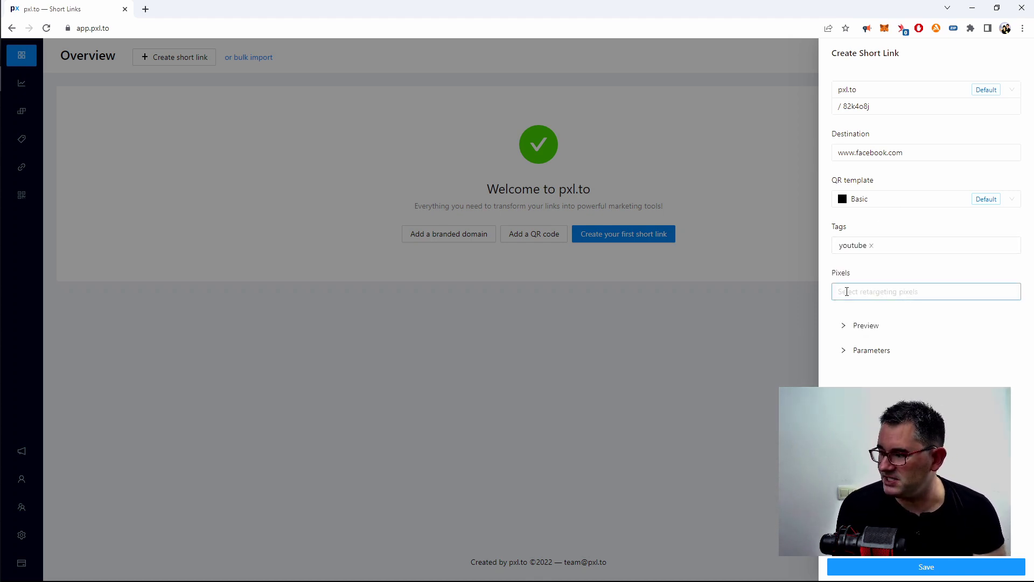
pyautogui.click(847, 292)
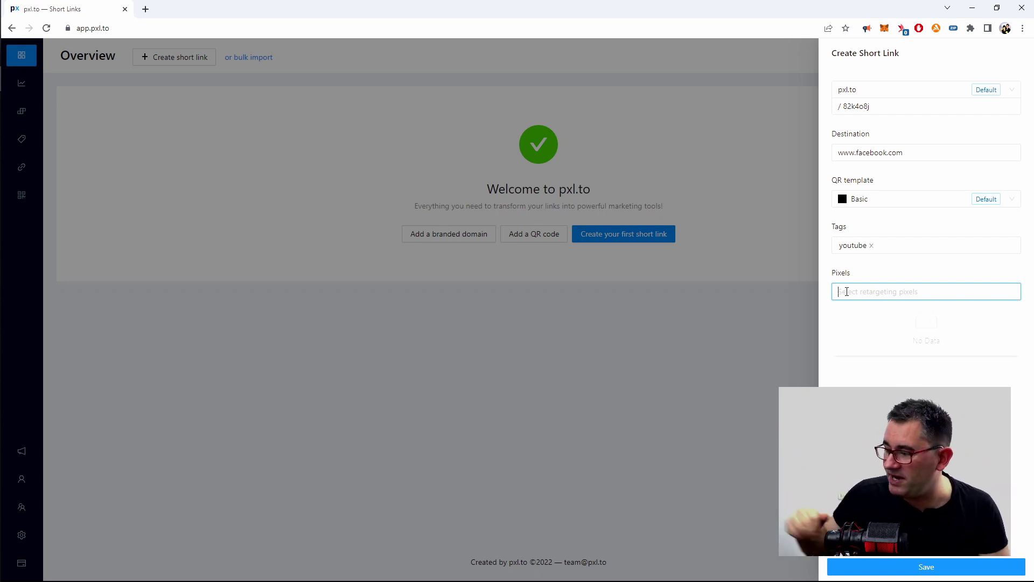
pyautogui.click(895, 565)
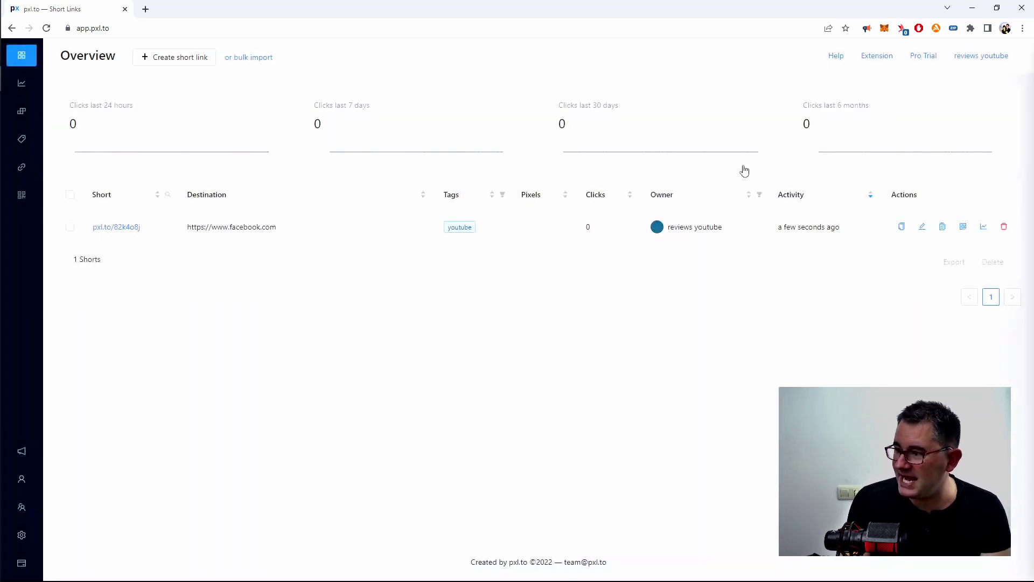
# - Test the new short link in a separate browser tab, close that tab and view the analytics page
pyautogui.click(124, 229)
pyautogui.rightClick(124, 229)
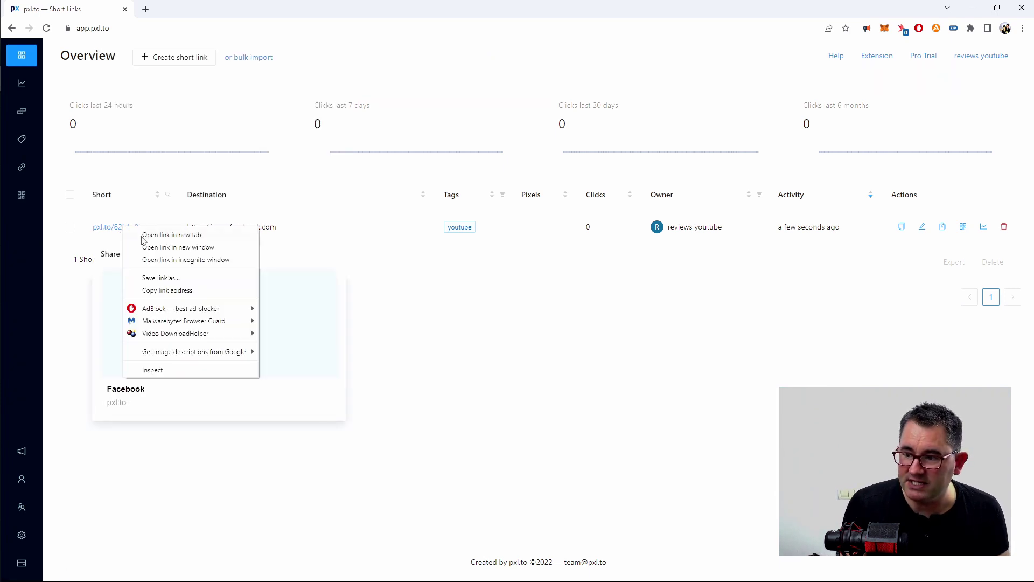
pyautogui.press('Escape')
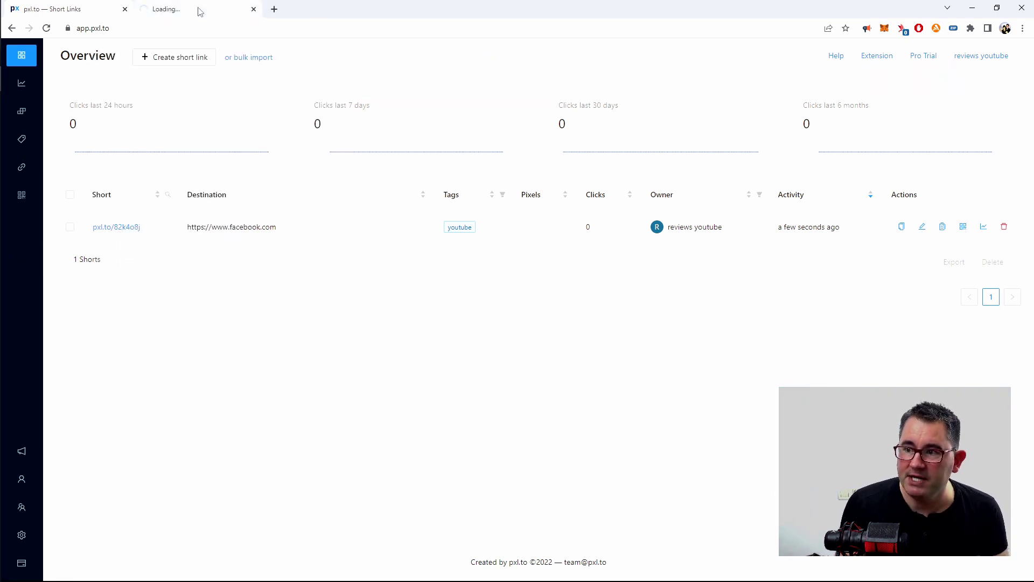
pyautogui.click(199, 10)
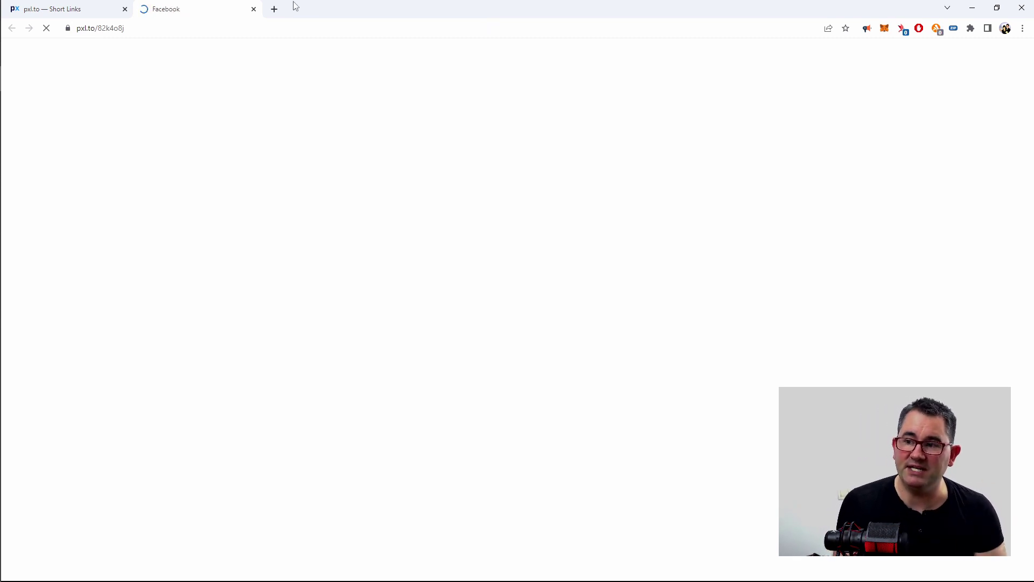
pyautogui.click(253, 9)
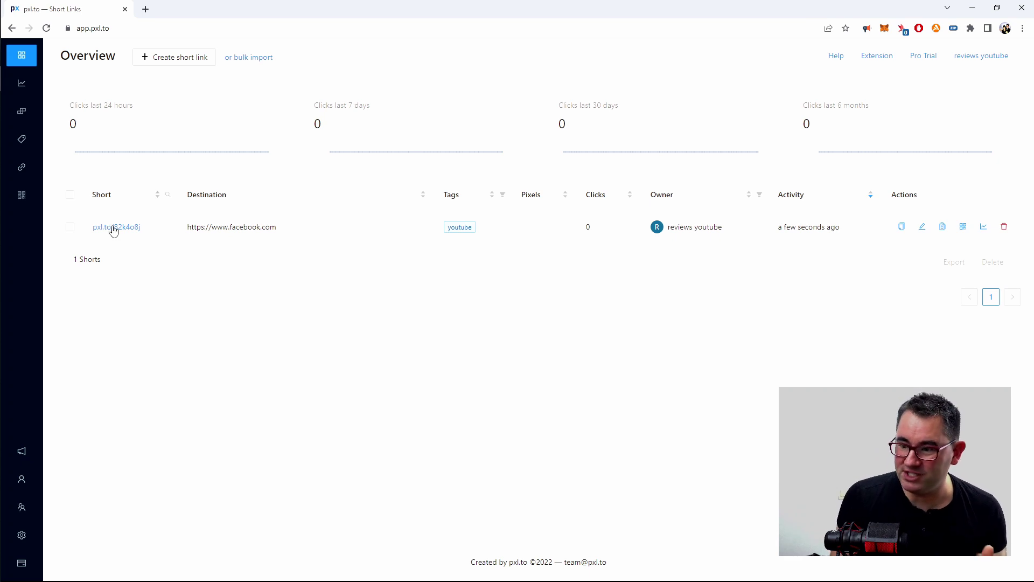
pyautogui.click(22, 84)
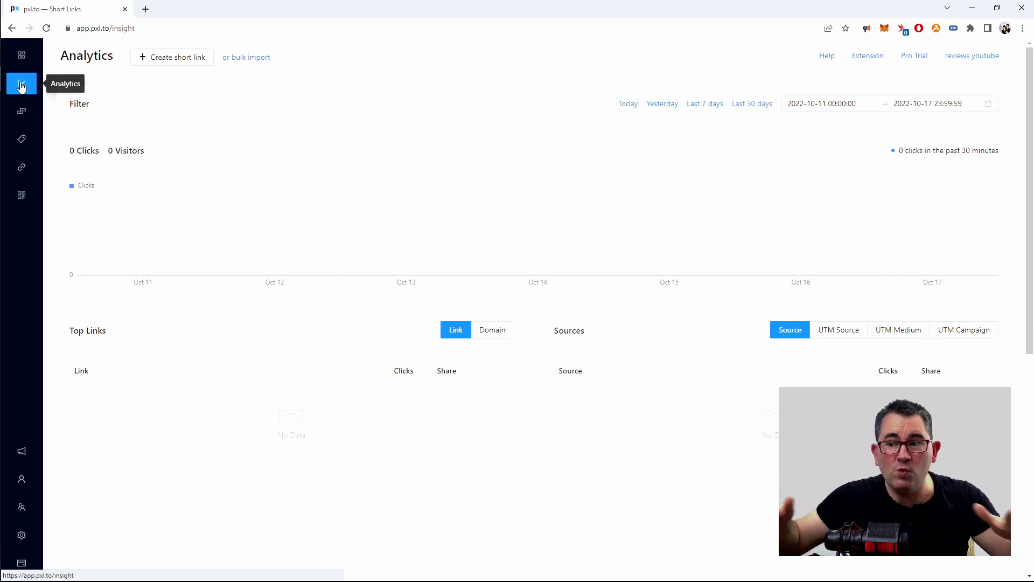
# - Explore the form for adding a retargeting pixel, with Facebook as the platform and its identifier and name fields
pyautogui.click(21, 119)
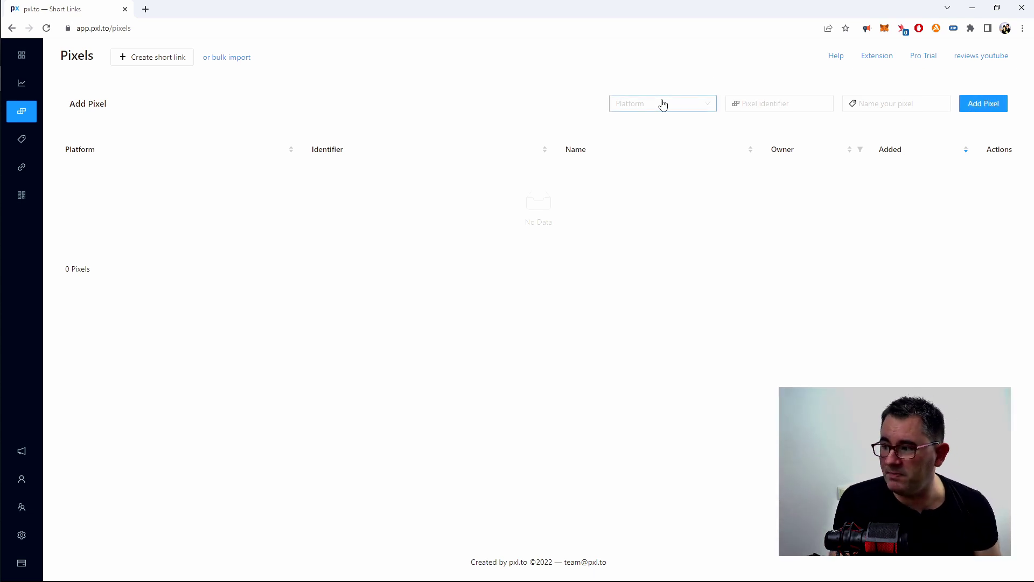
pyautogui.click(710, 105)
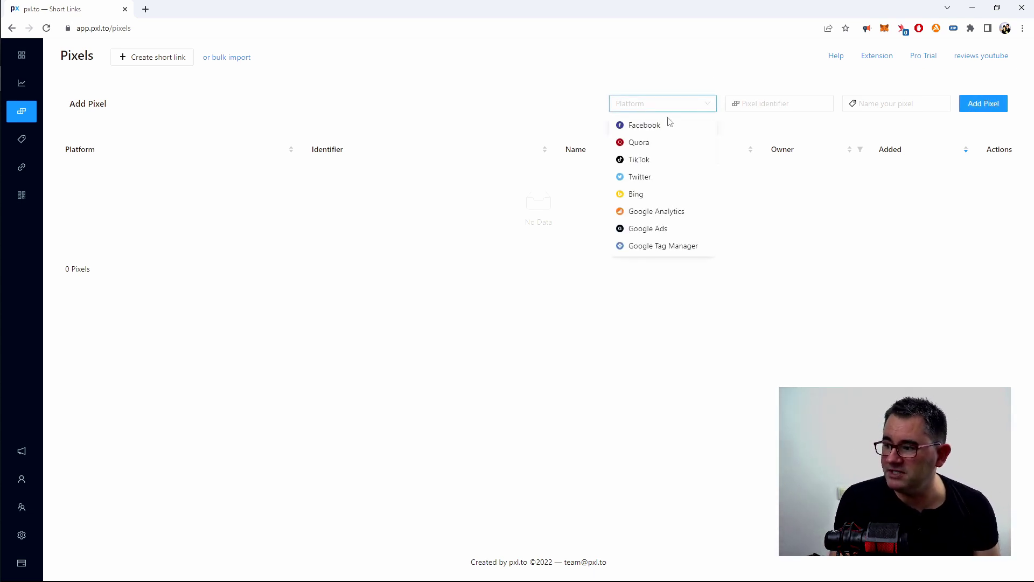
pyautogui.click(652, 128)
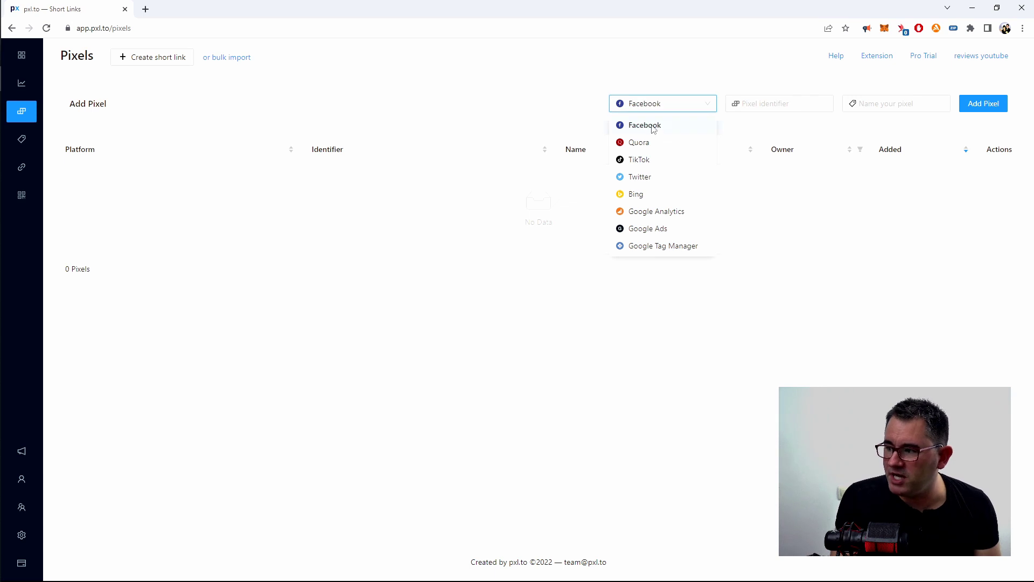
pyautogui.click(806, 100)
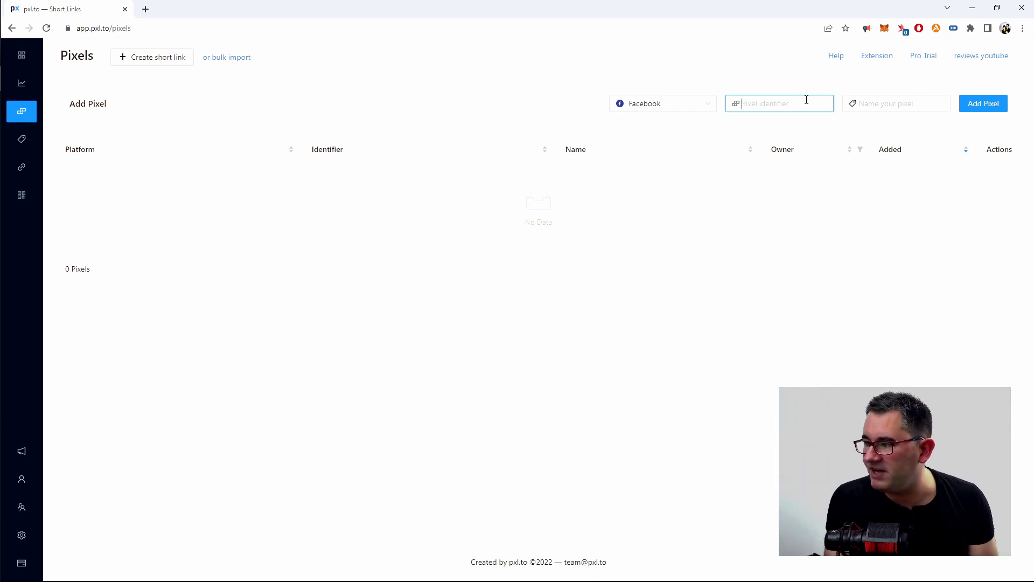
pyautogui.click(890, 104)
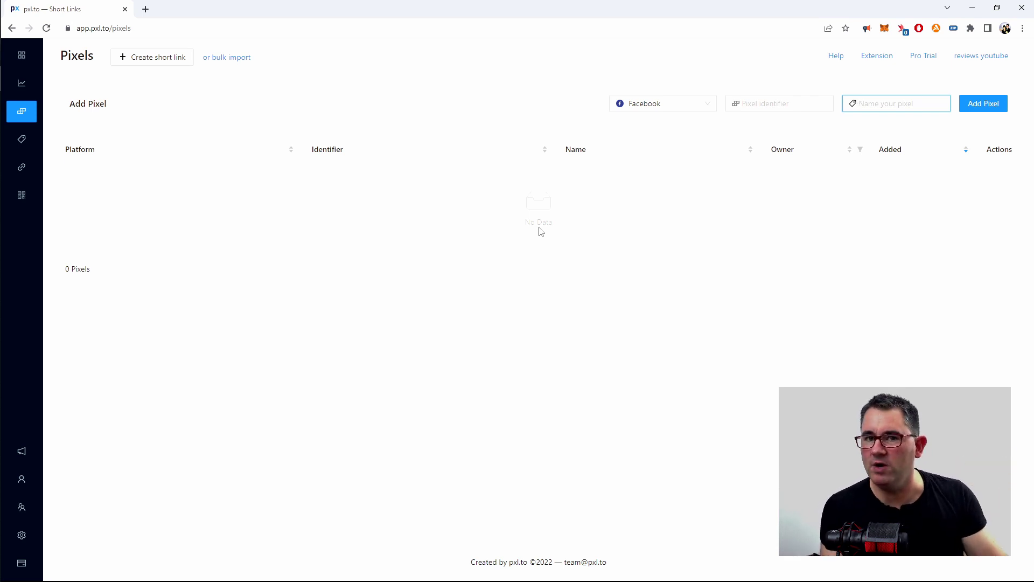
pyautogui.click(23, 140)
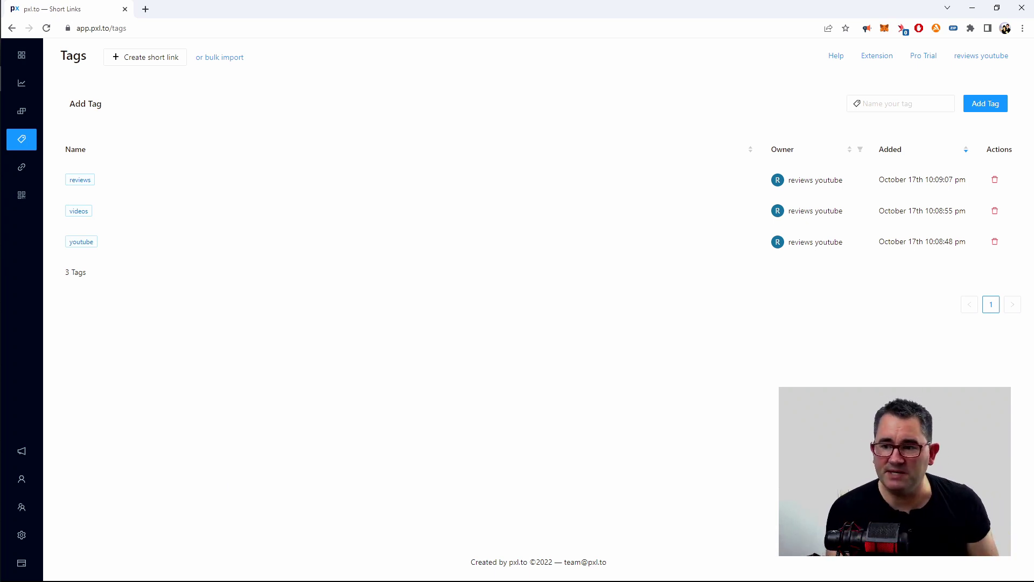
pyautogui.click(22, 169)
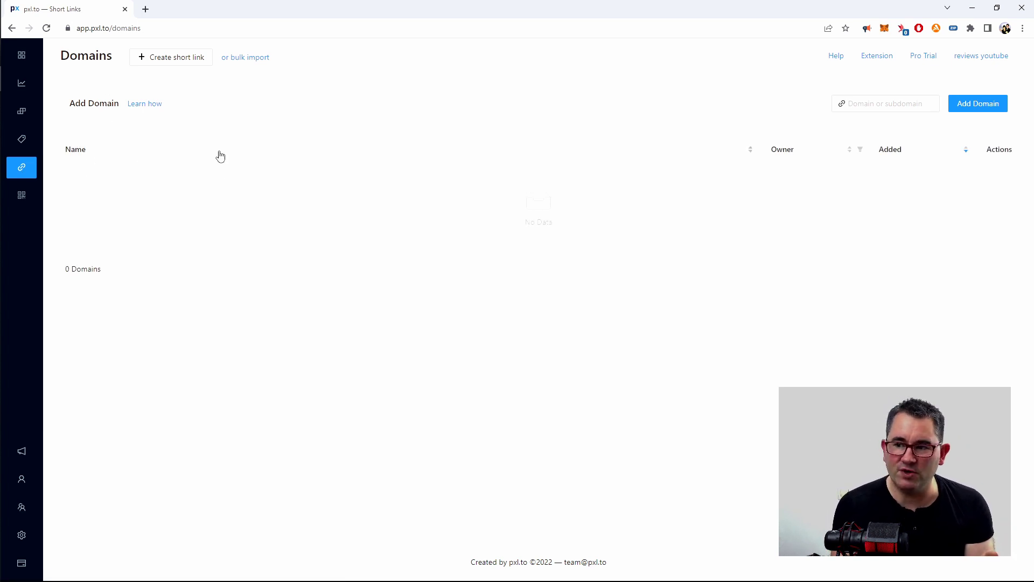
pyautogui.click(868, 104)
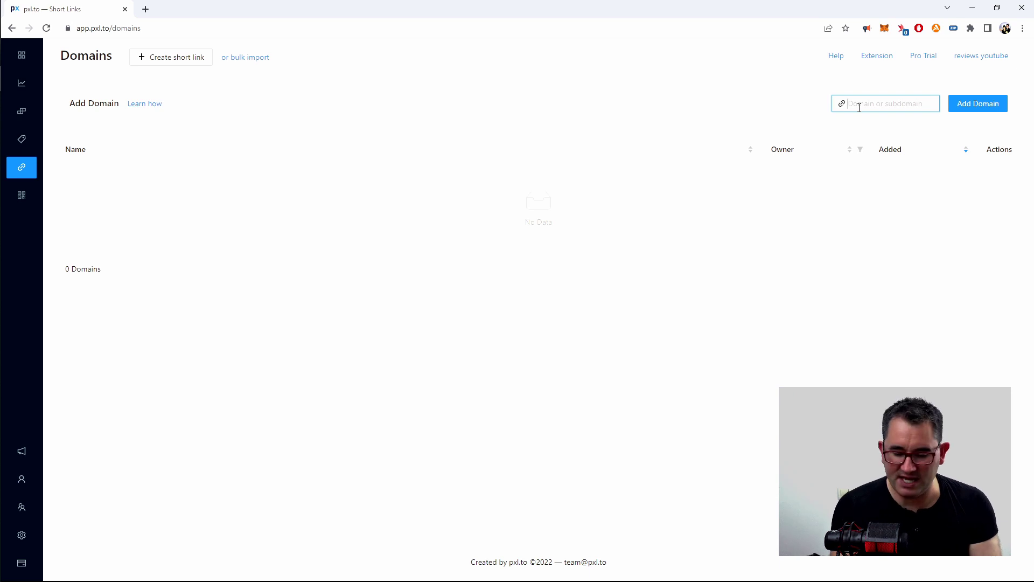
pyautogui.write('www.123')
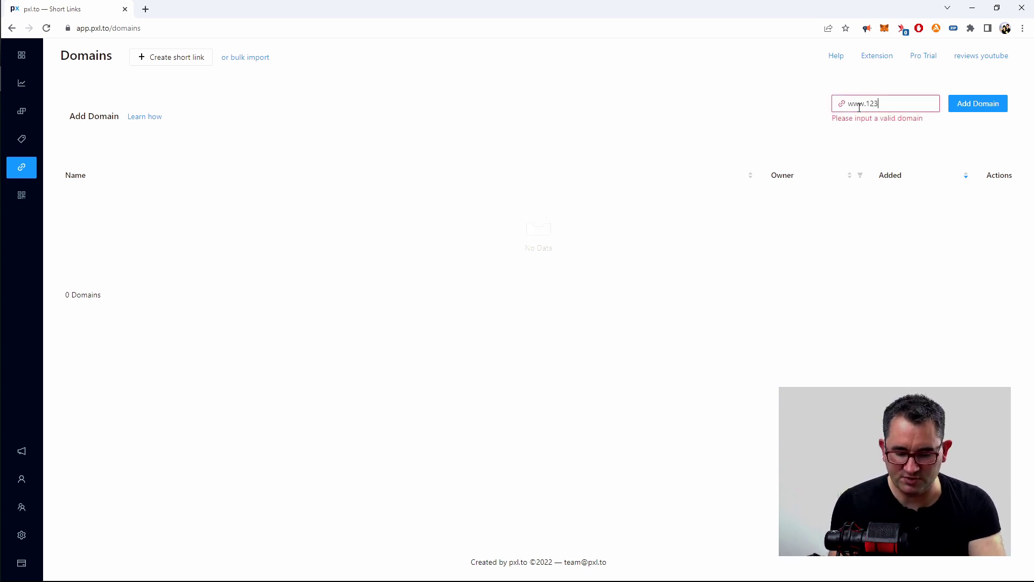
pyautogui.write('.com')
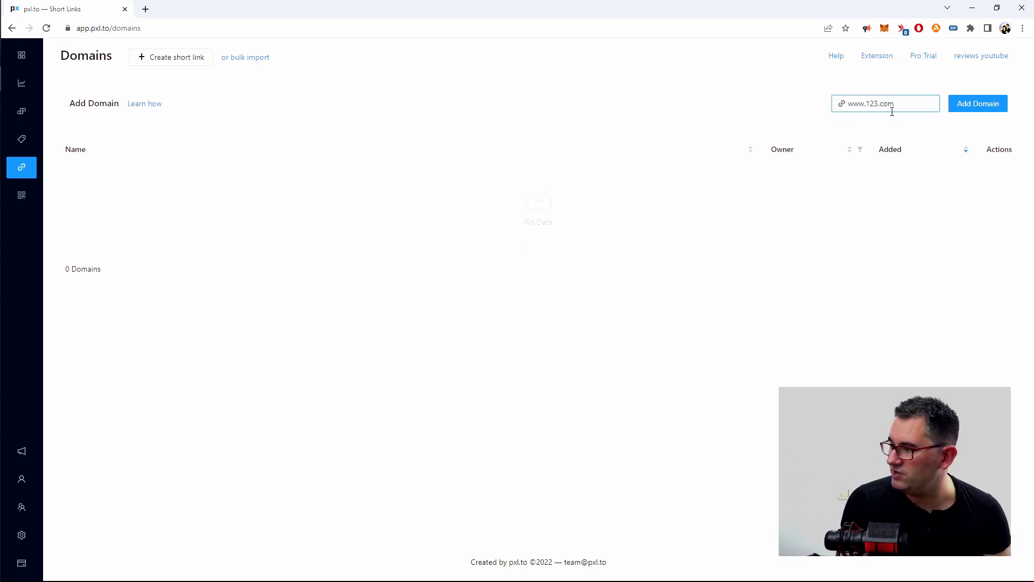
pyautogui.click(979, 111)
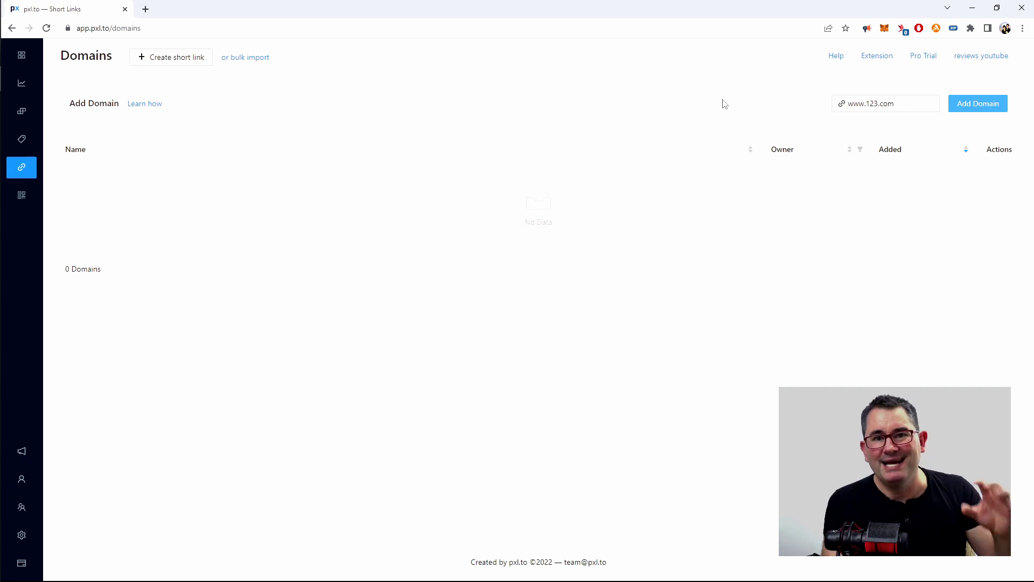
# - View the QR codes page and open the team page
pyautogui.click(22, 198)
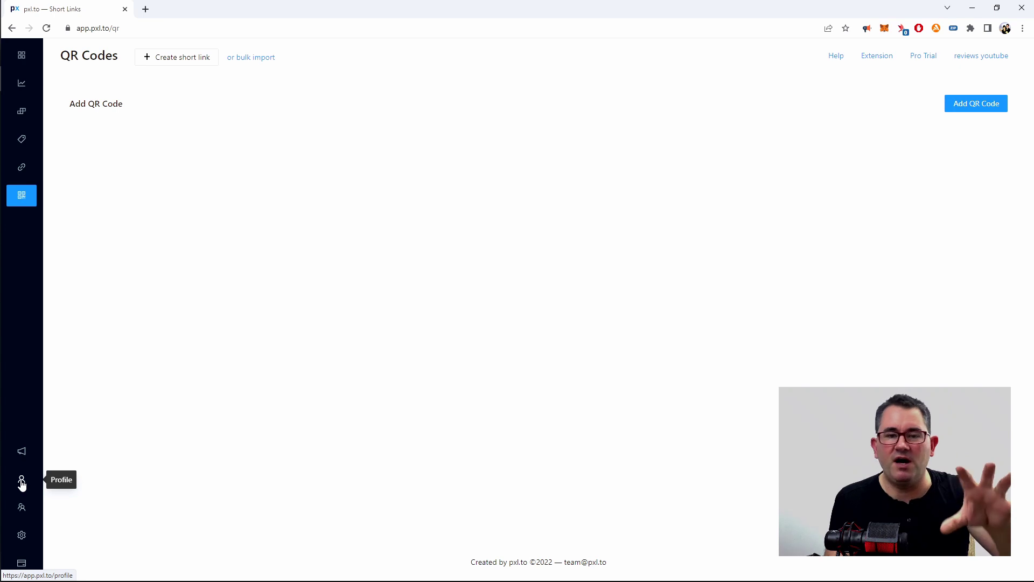
pyautogui.click(22, 515)
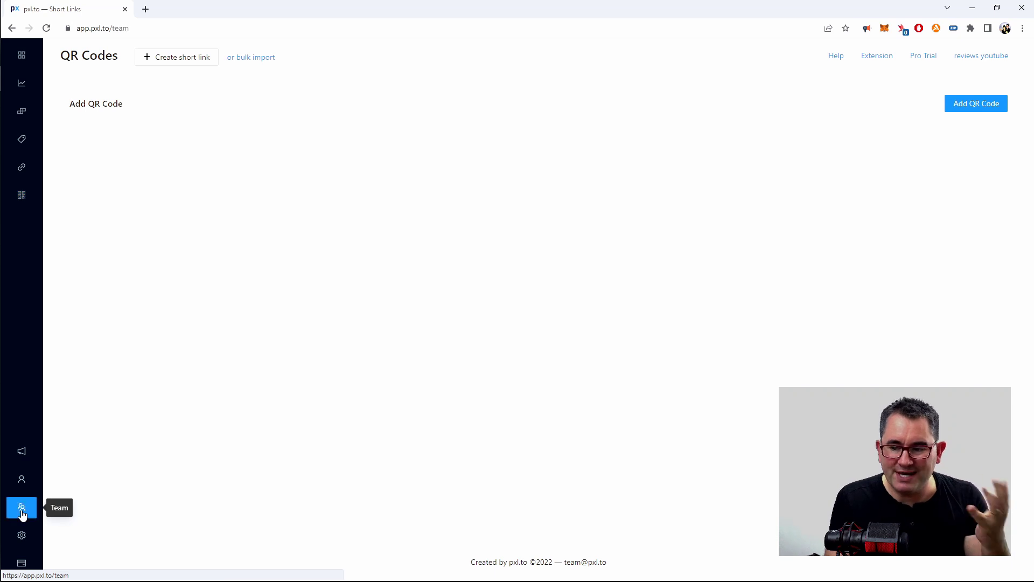